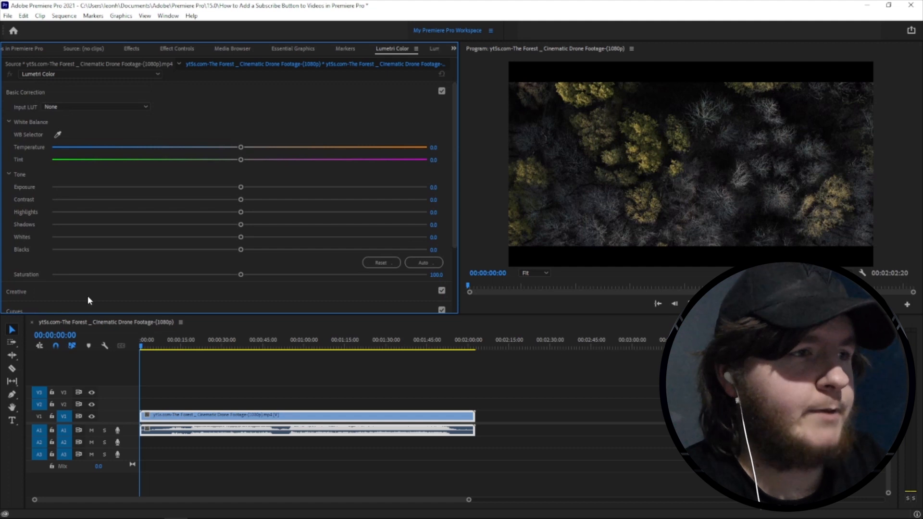
Look through the Creative, Curves, Color Wheels & Match, HSL Secondary and Vignette sections of the clip's Lumetri Color controls.
{"action": "left_click", "coordinate": [70, 291]}
{"action": "scroll", "coordinate": [65, 289], "scroll_direction": "down", "scroll_amount": 5}
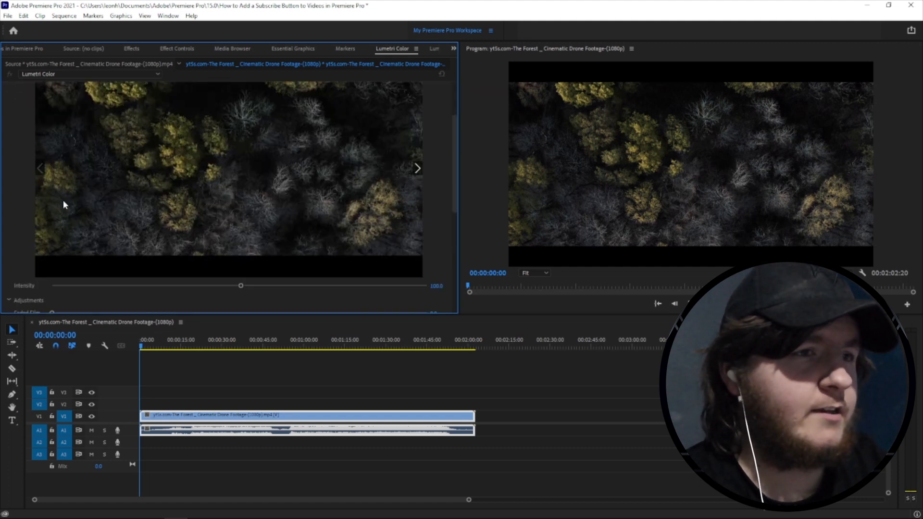
{"action": "scroll", "coordinate": [22, 270], "scroll_direction": "down", "scroll_amount": 6}
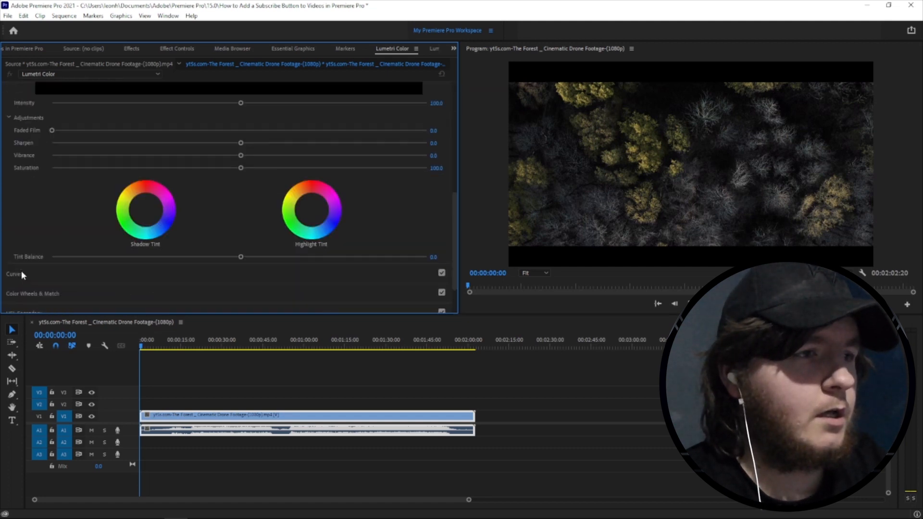
{"action": "left_click", "coordinate": [39, 234]}
{"action": "scroll", "coordinate": [9, 249], "scroll_direction": "down", "scroll_amount": 4}
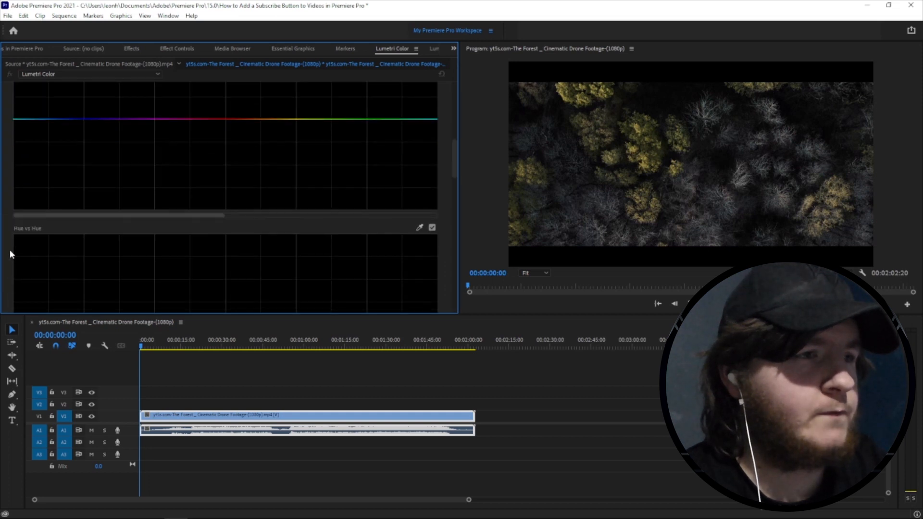
{"action": "left_click_drag", "start_coordinate": [452, 161], "coordinate": [421, 295]}
{"action": "left_click", "coordinate": [243, 244]}
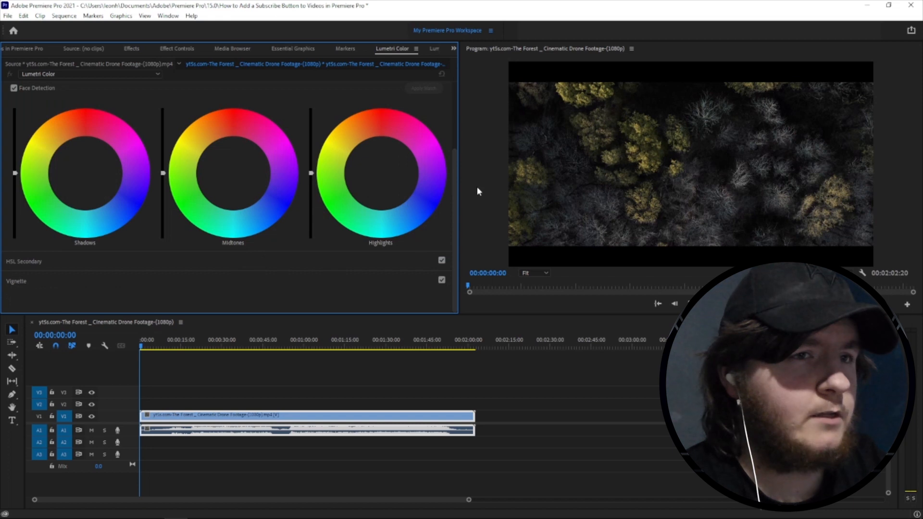
{"action": "left_click", "coordinate": [150, 262]}
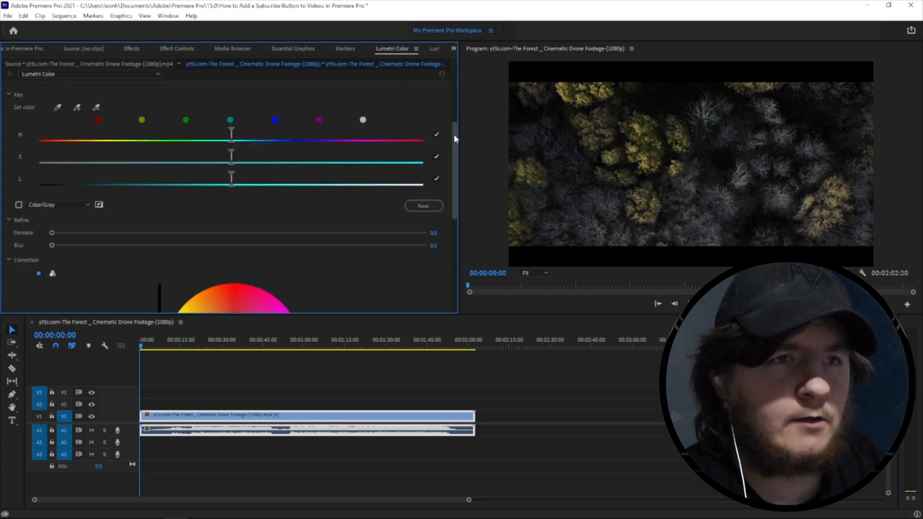
{"action": "left_click_drag", "start_coordinate": [454, 138], "coordinate": [436, 245]}
{"action": "left_click", "coordinate": [68, 288]}
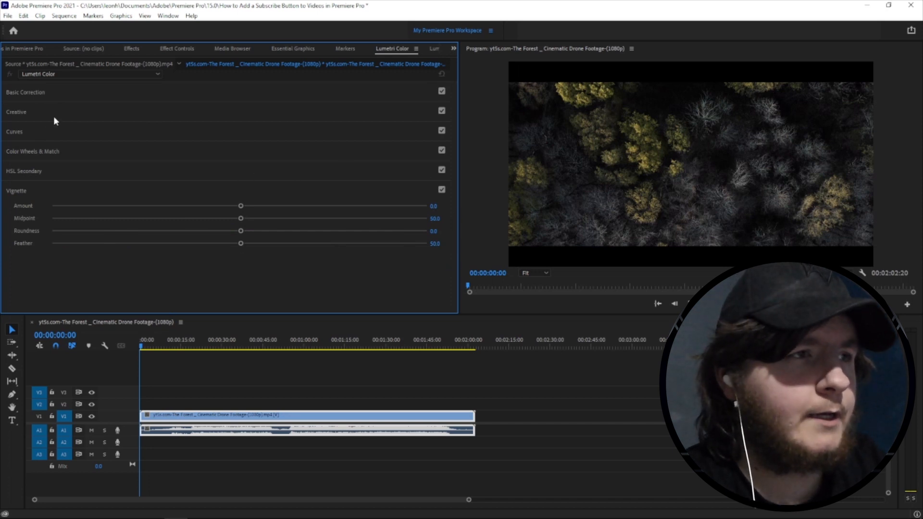
Try the ALEXA_Default_LogC2Rec709, AlexaV3_K1S1_LogC2Video_DCIP3_EE and AlexaV3_K1S1_LogC2Video_Rec709_EE input LUTs on the forest clip in Basic Correction.
{"action": "left_click", "coordinate": [29, 92]}
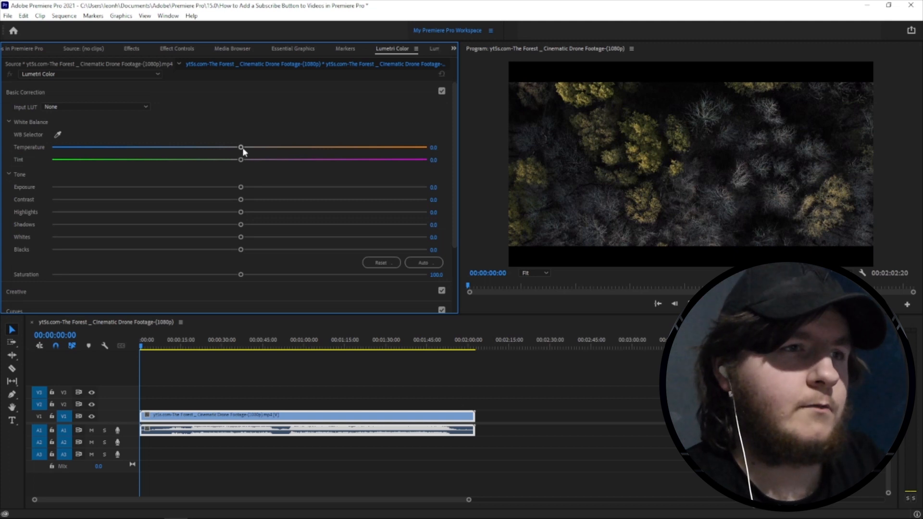
{"action": "left_click", "coordinate": [137, 107]}
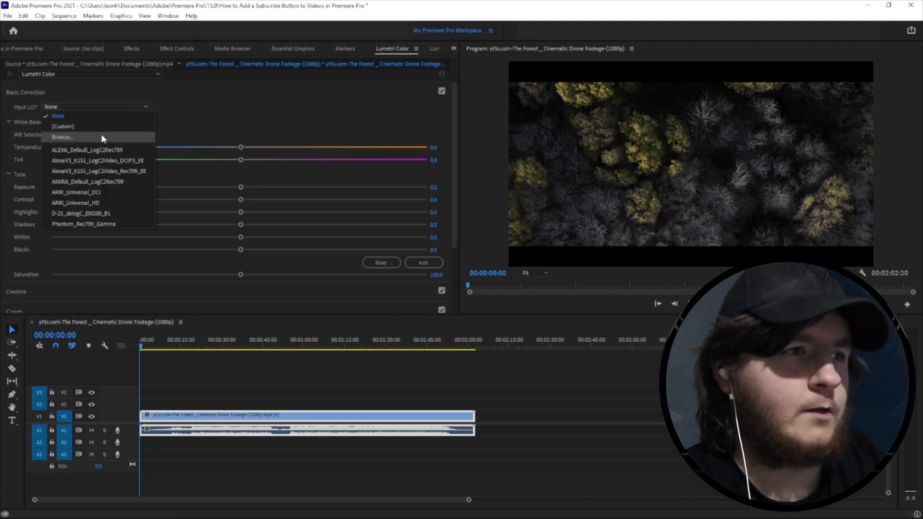
{"action": "left_click", "coordinate": [90, 150]}
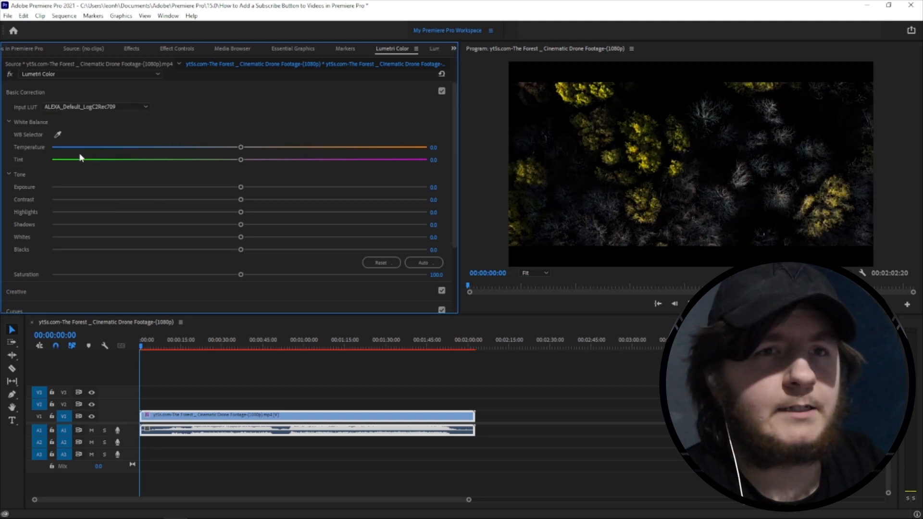
{"action": "left_click", "coordinate": [74, 107]}
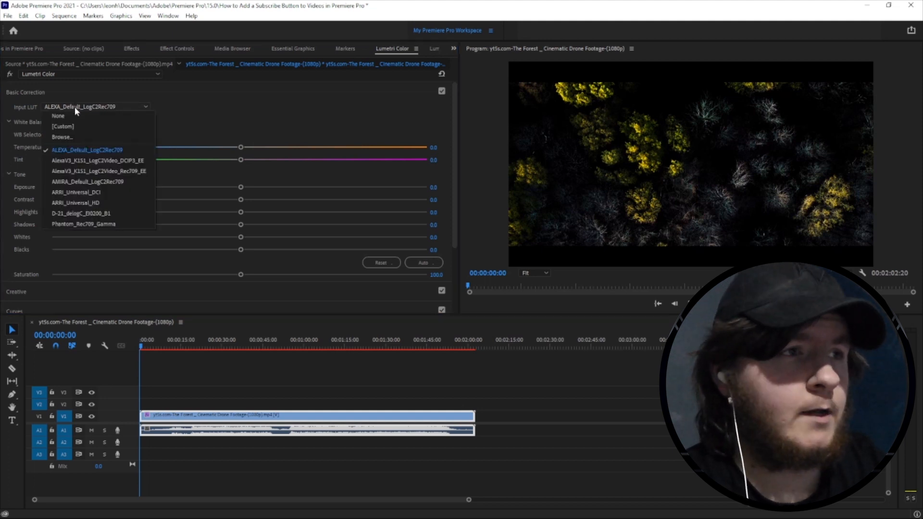
{"action": "left_click", "coordinate": [73, 161]}
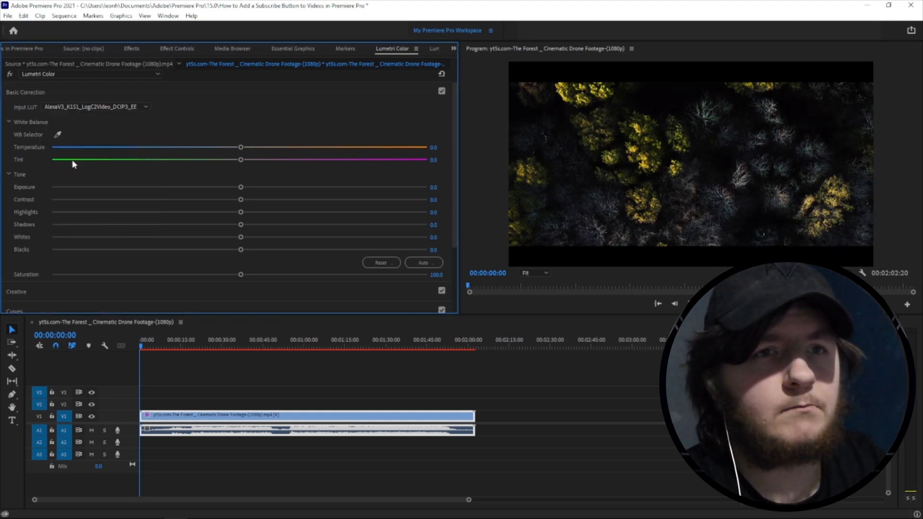
{"action": "left_click", "coordinate": [80, 109]}
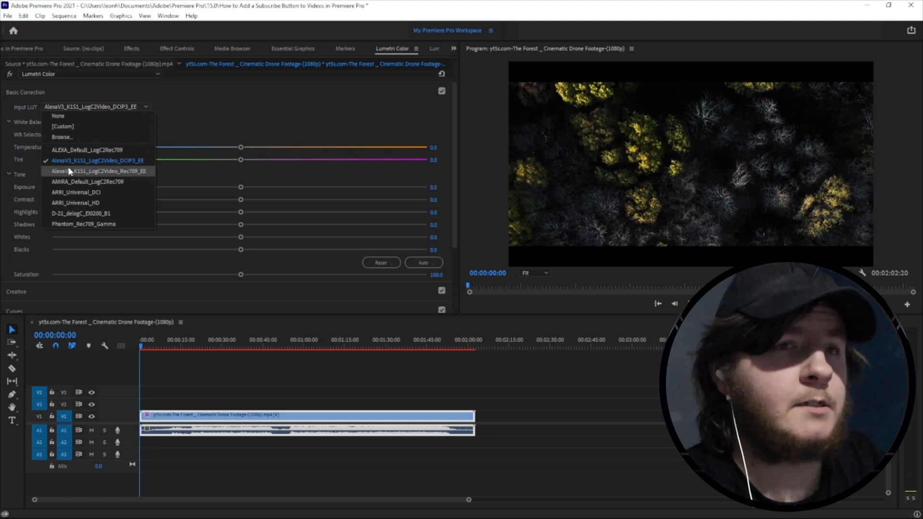
{"action": "left_click", "coordinate": [68, 169]}
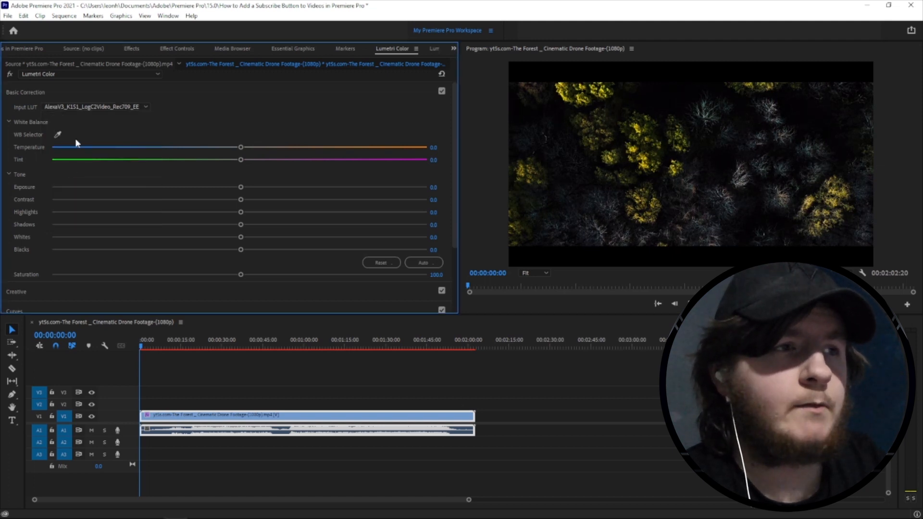
Try the AMIRA_Default_LogC2Rec709, ARRI_Universal_DCI and ARRI_Universal_HD input LUTs on the forest clip.
{"action": "left_click", "coordinate": [86, 106]}
{"action": "left_click", "coordinate": [79, 181]}
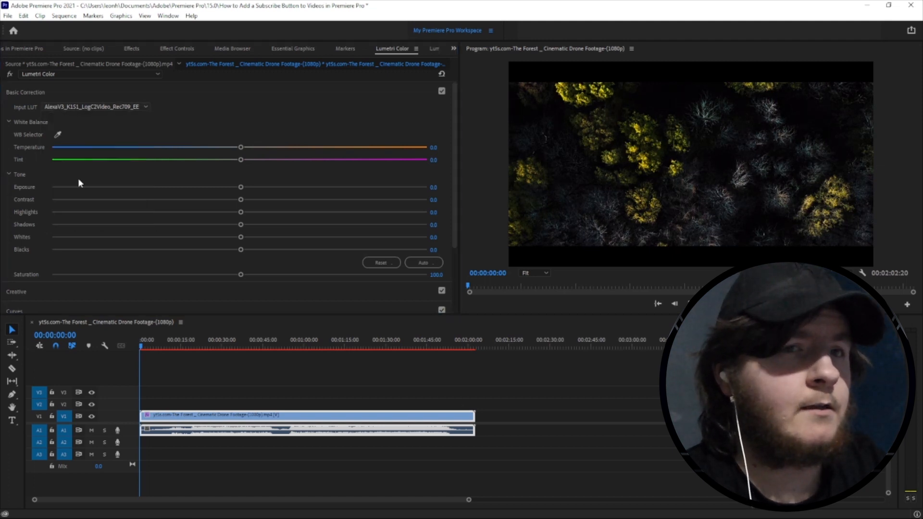
{"action": "left_click", "coordinate": [92, 106]}
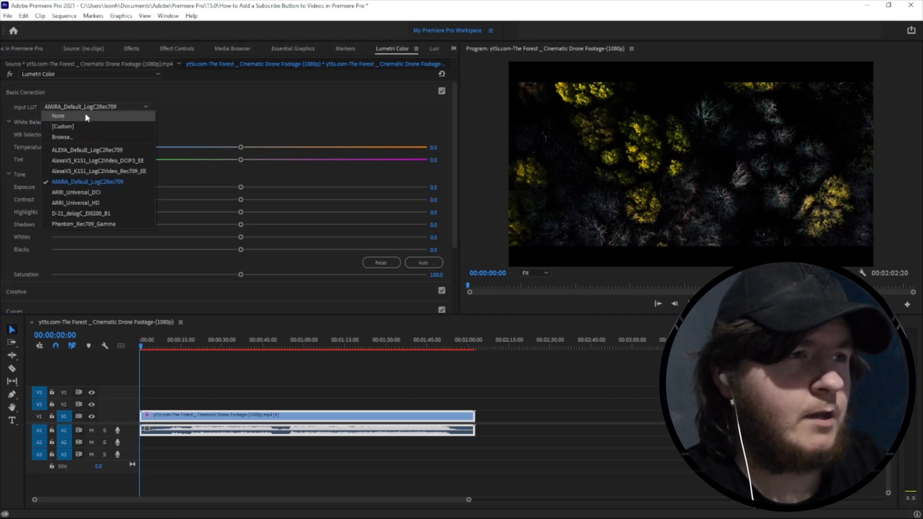
{"action": "left_click", "coordinate": [82, 192]}
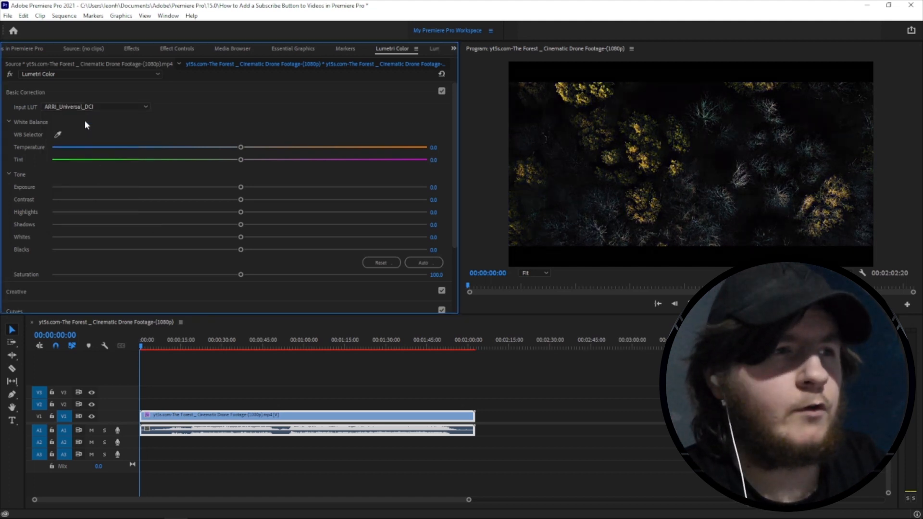
{"action": "left_click", "coordinate": [89, 107]}
{"action": "left_click", "coordinate": [80, 202]}
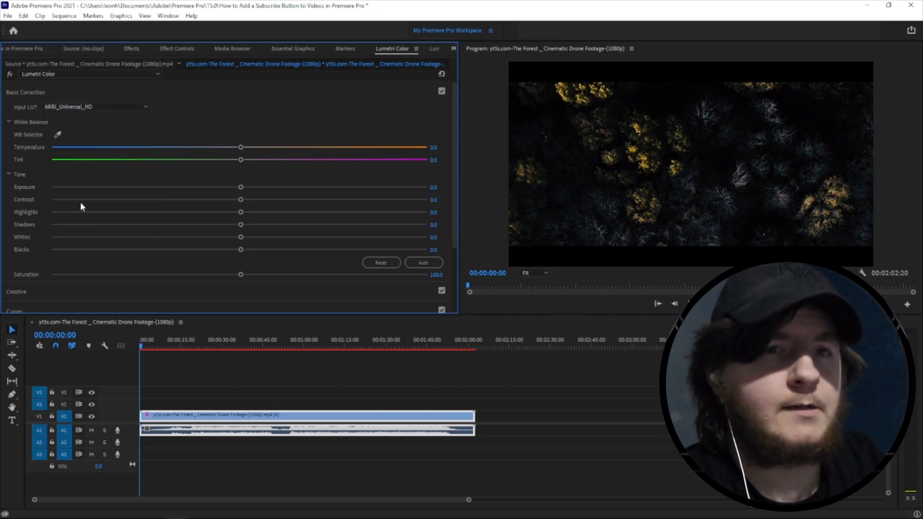
Try the D-21_delogC_EI0200_B1 and Phantom_Rec709_Gamma input LUTs, and return the Input LUT to None.
{"action": "left_click", "coordinate": [93, 108]}
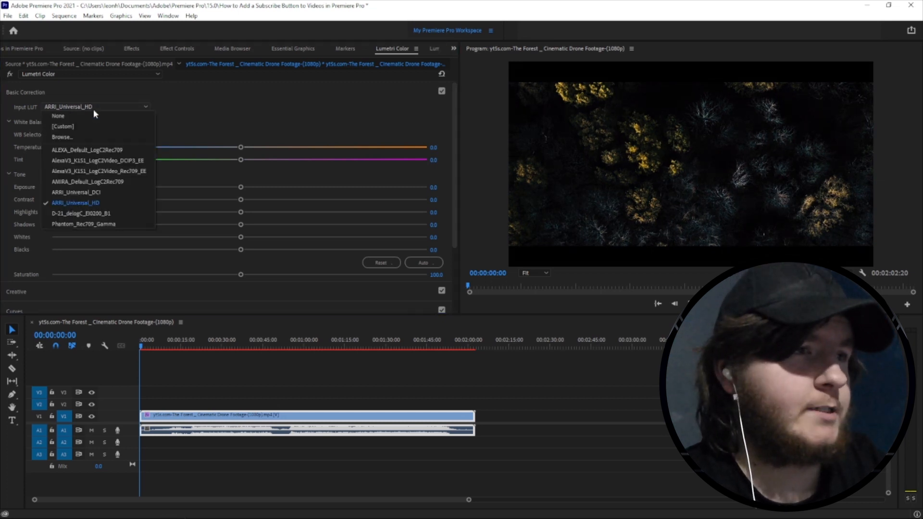
{"action": "left_click", "coordinate": [80, 213]}
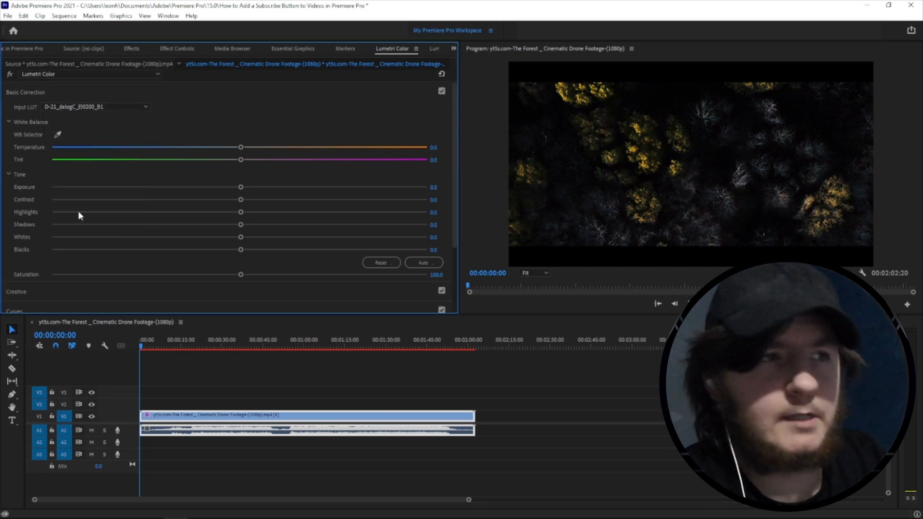
{"action": "left_click", "coordinate": [132, 104]}
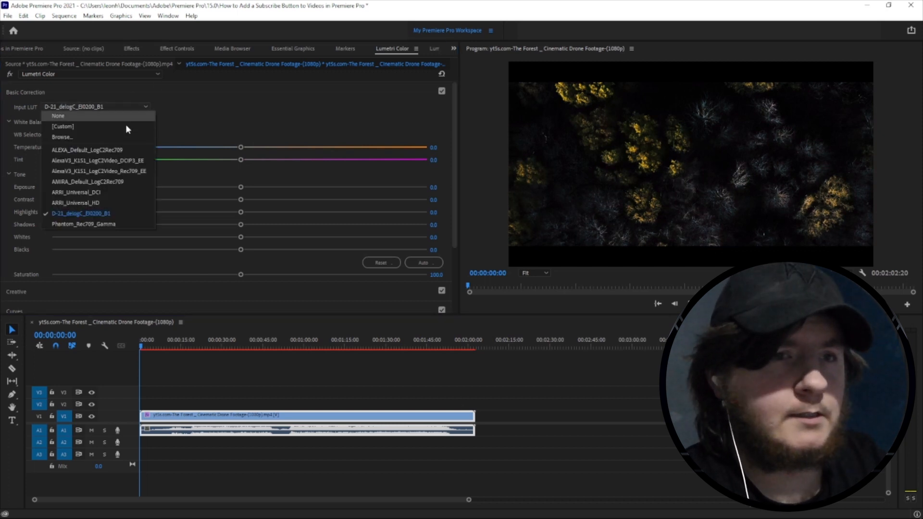
{"action": "left_click", "coordinate": [89, 222]}
{"action": "left_click", "coordinate": [64, 106]}
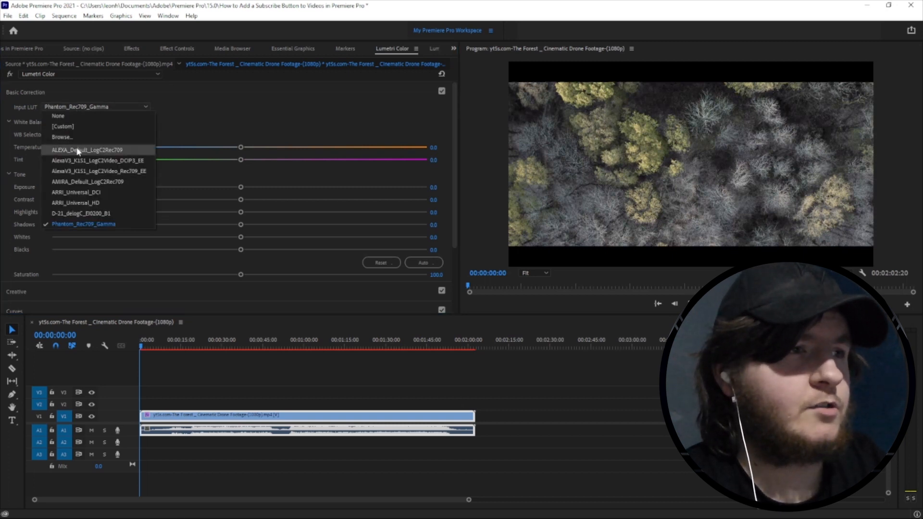
{"action": "left_click", "coordinate": [66, 117]}
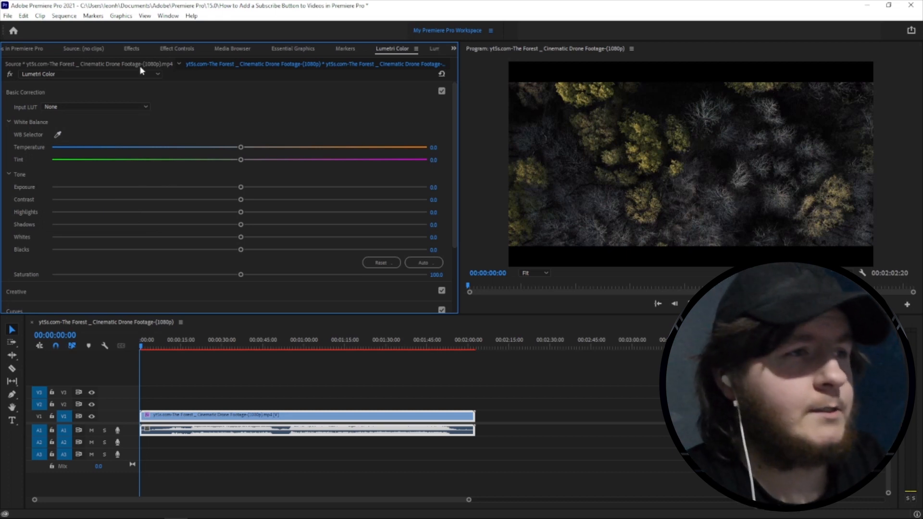
Test cool and warm extremes of the clip's white balance temperature and settle it at 1.4.
{"action": "left_click_drag", "start_coordinate": [240, 149], "coordinate": [245, 153]}
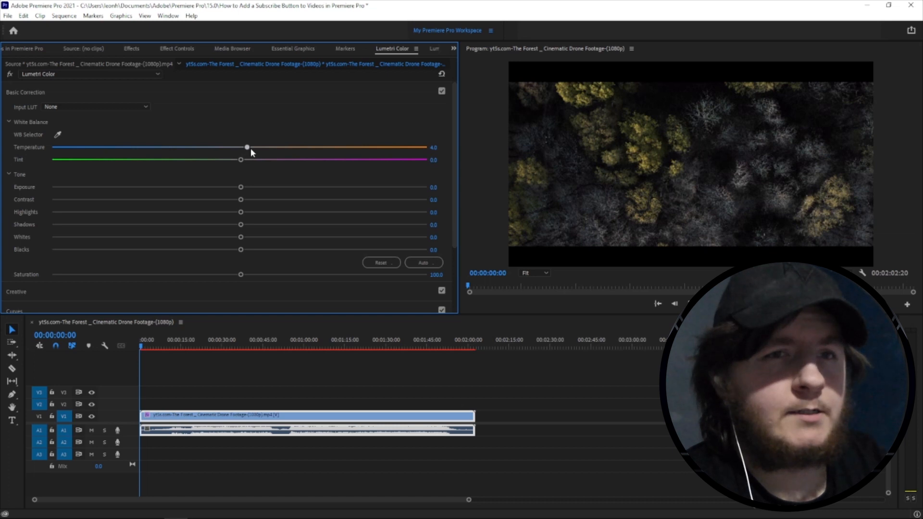
{"action": "left_click_drag", "start_coordinate": [458, 146], "coordinate": [1, 156]}
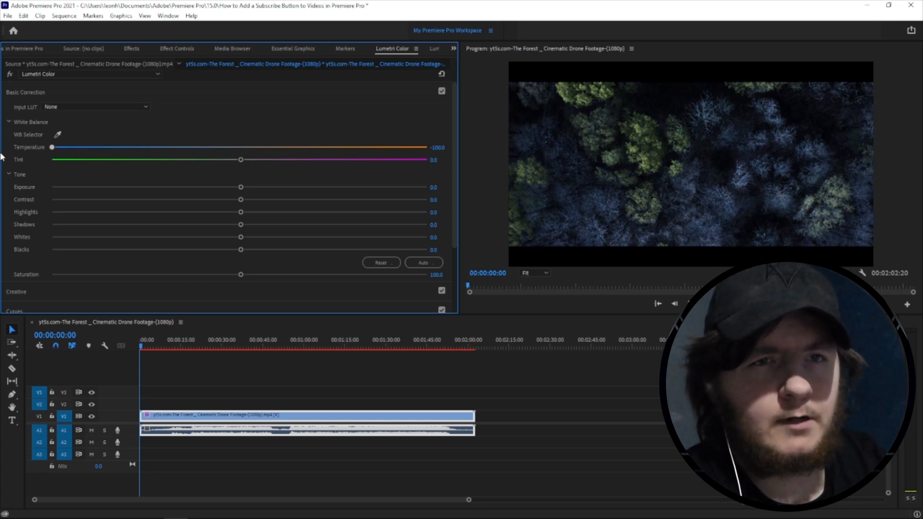
{"action": "left_click_drag", "start_coordinate": [1, 156], "coordinate": [243, 152]}
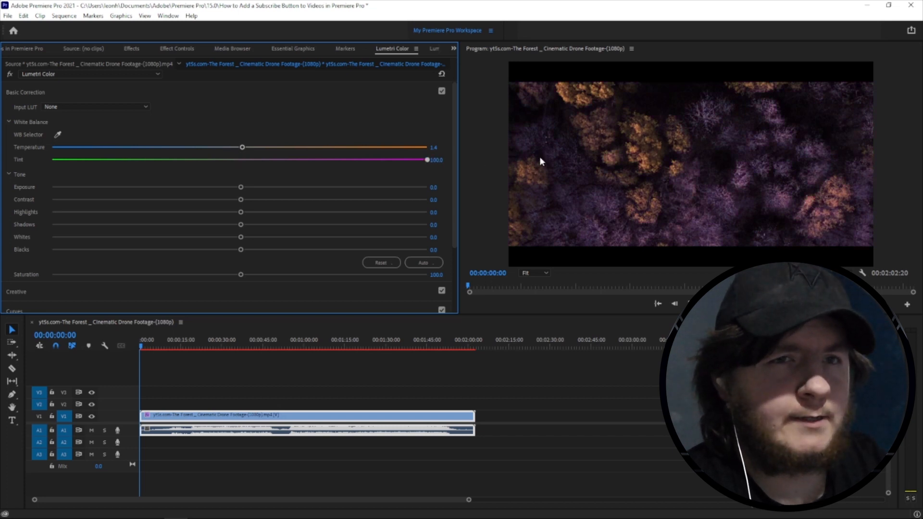
Set the clip's tint to 1.4, exposure to 0.1, contrast and highlights to 0.9, shadows to -0.4, whites to -0.9 and blacks to -1.2.
{"action": "left_click_drag", "start_coordinate": [427, 159], "coordinate": [1, 161]}
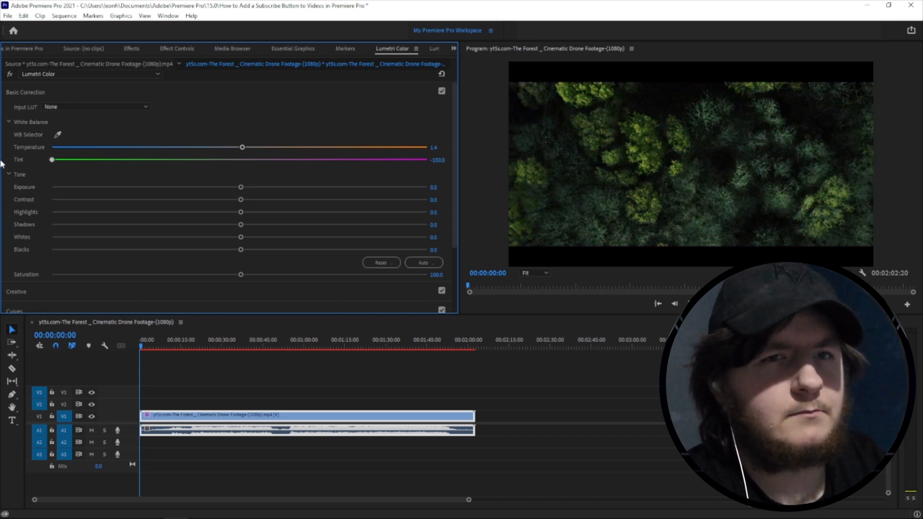
{"action": "left_click_drag", "start_coordinate": [1, 179], "coordinate": [241, 210]}
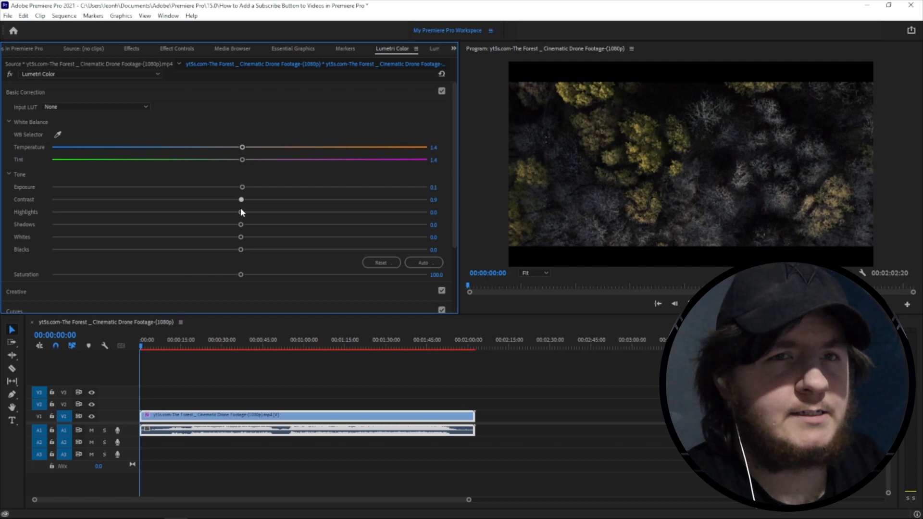
{"action": "left_click_drag", "start_coordinate": [241, 212], "coordinate": [482, 252]}
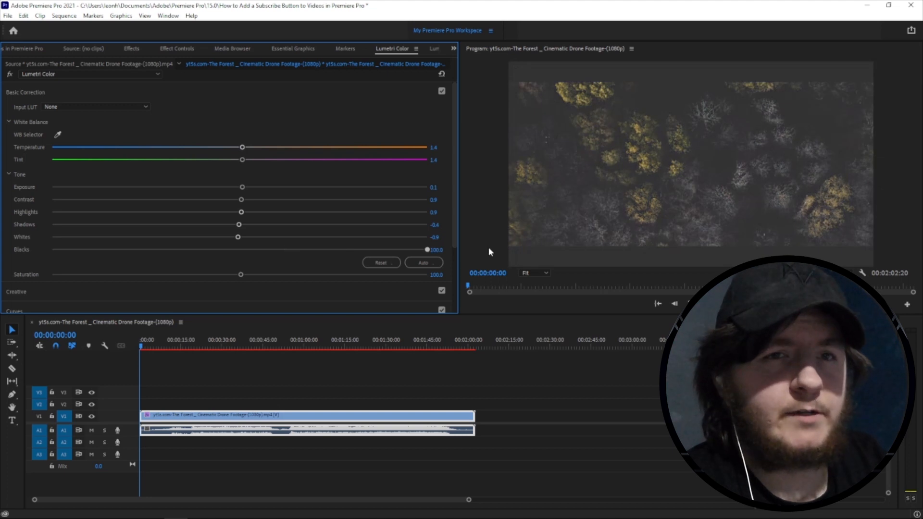
{"action": "left_click_drag", "start_coordinate": [427, 249], "coordinate": [238, 250]}
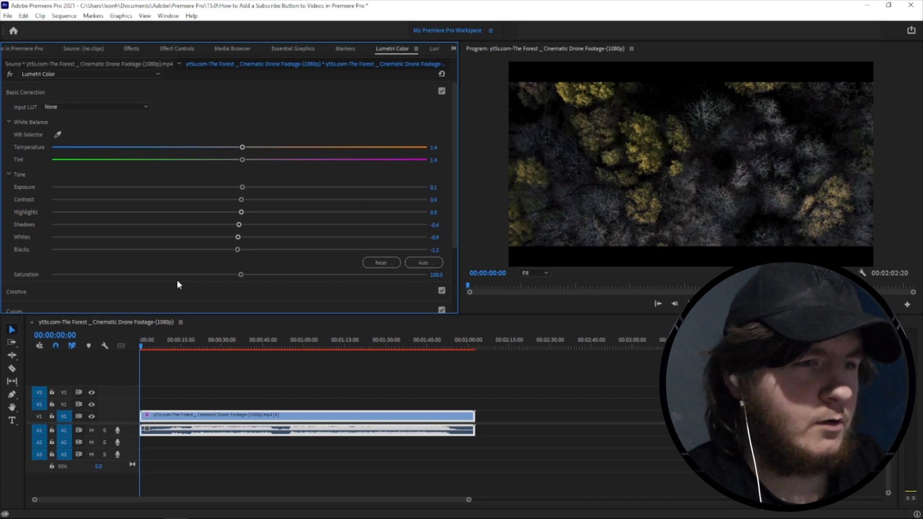
In the Creative adjustments, keep Faded Film at 0.0, set Sharpen to -0.4 and lower Vibrance to about -18.3.
{"action": "scroll", "coordinate": [82, 267], "scroll_direction": "down", "scroll_amount": 7}
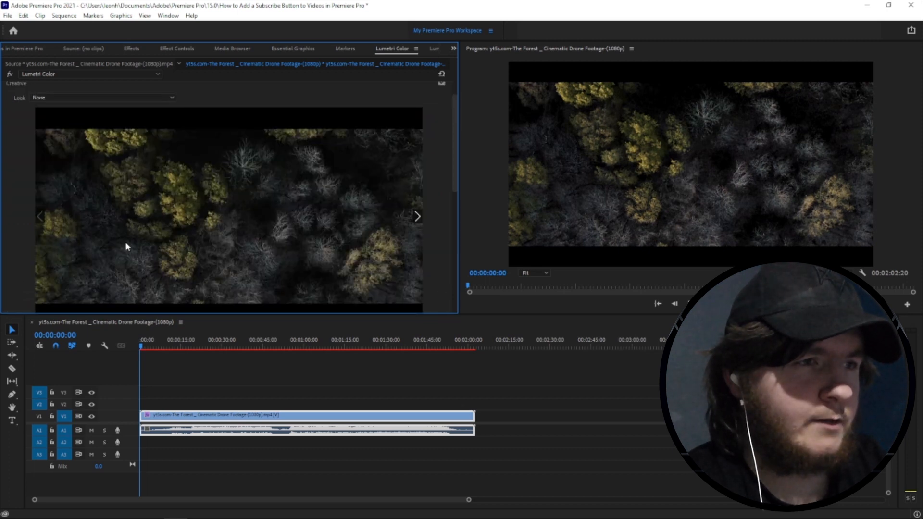
{"action": "scroll", "coordinate": [126, 243], "scroll_direction": "down", "scroll_amount": 5}
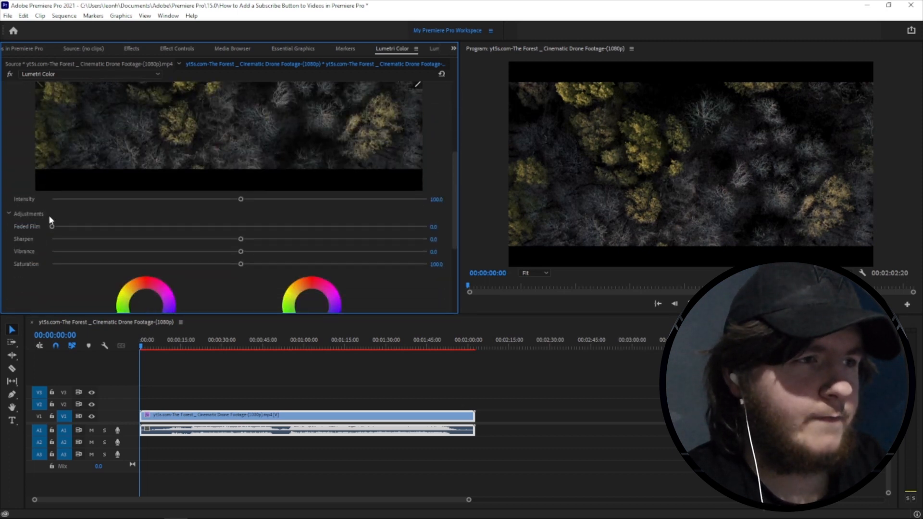
{"action": "left_click_drag", "start_coordinate": [52, 226], "coordinate": [3, 226]}
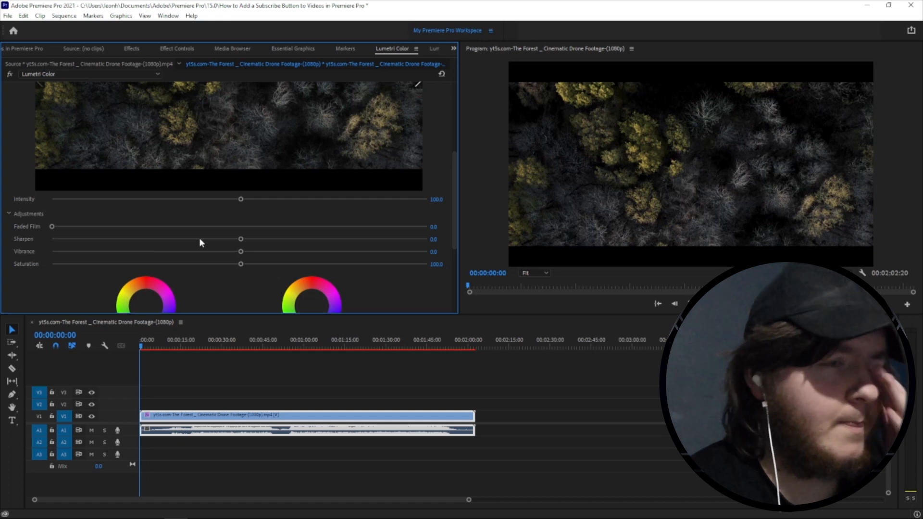
{"action": "left_click_drag", "start_coordinate": [240, 239], "coordinate": [210, 239]}
{"action": "left_click_drag", "start_coordinate": [270, 240], "coordinate": [239, 239]}
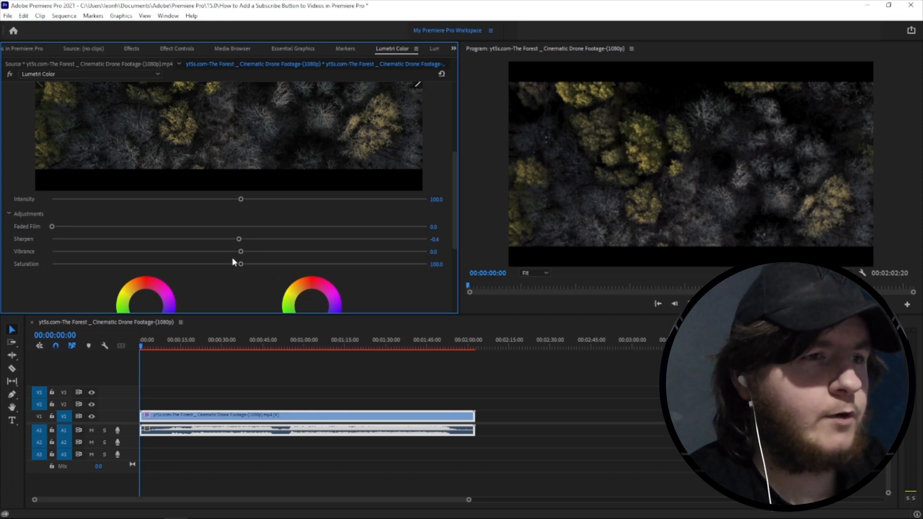
{"action": "left_click_drag", "start_coordinate": [241, 251], "coordinate": [205, 251]}
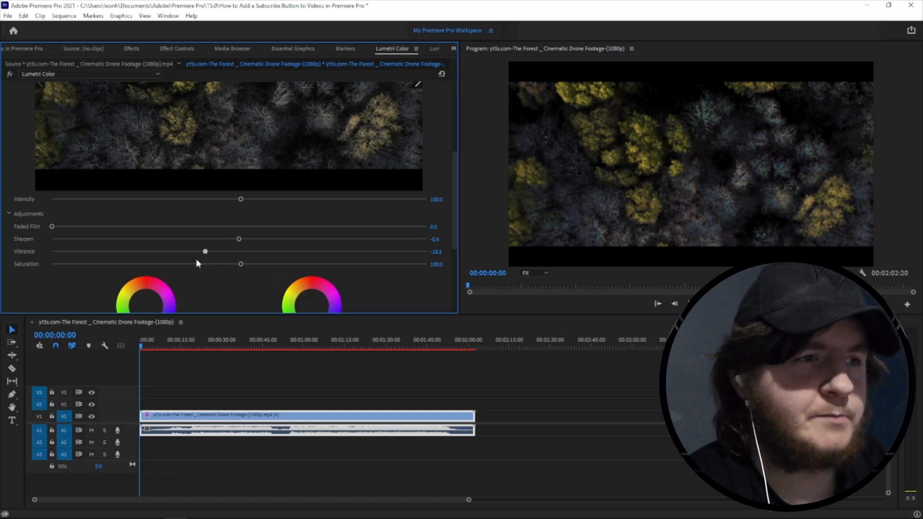
{"action": "scroll", "coordinate": [195, 258], "scroll_direction": "down", "scroll_amount": 10}
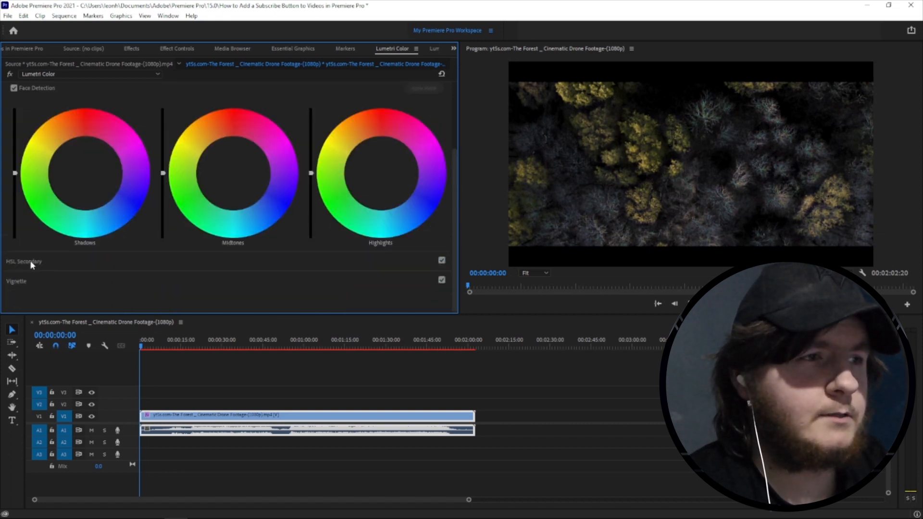